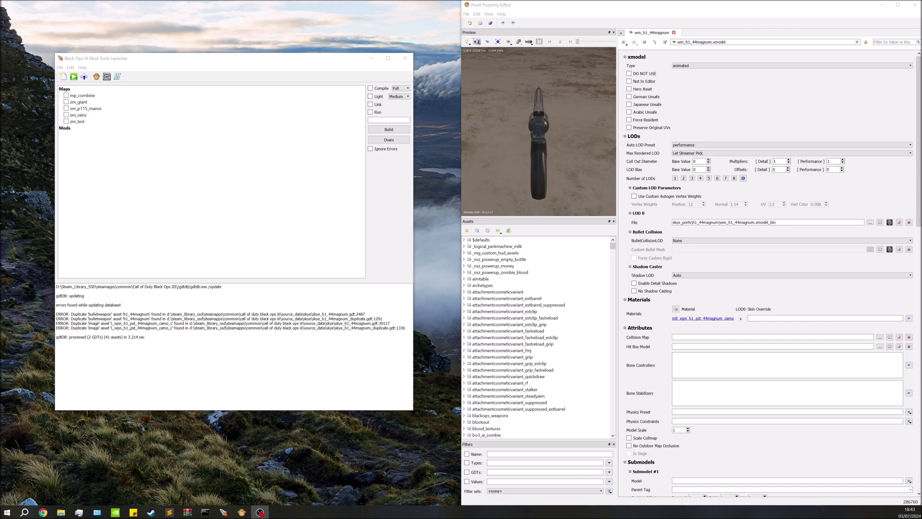
Highlight the duplicate-asset error lines and the duplicate folder path in the launcher log.
{"action": "left_click_drag", "start_coordinate": [97, 314], "coordinate": [144, 314]}
{"action": "left_click", "coordinate": [223, 328]}
{"action": "left_click", "coordinate": [145, 314]}
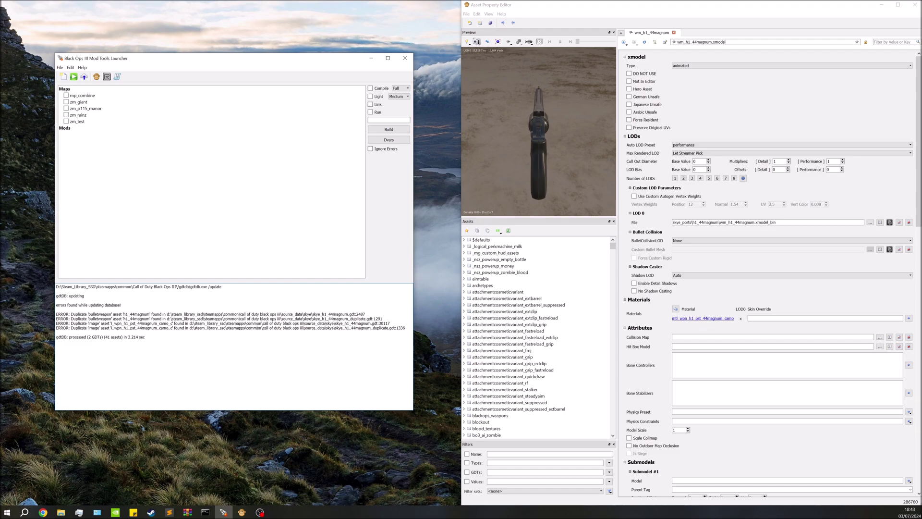
{"action": "left_click_drag", "start_coordinate": [56, 314], "coordinate": [405, 328]}
{"action": "left_click", "coordinate": [404, 328]}
{"action": "double_click", "coordinate": [355, 327]}
{"action": "left_click", "coordinate": [356, 327]}
Switch to APE and back, then select the first error line in the launcher log.
{"action": "left_click", "coordinate": [535, 10]}
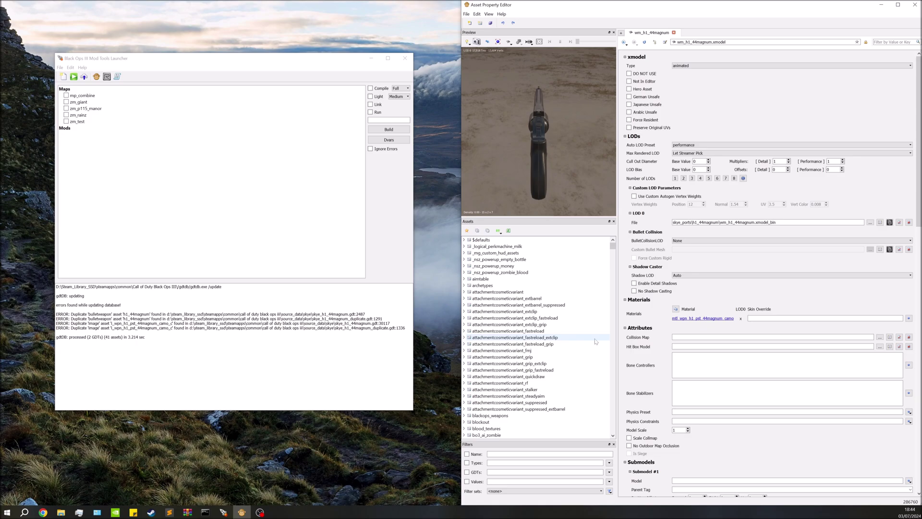
{"action": "left_click", "coordinate": [101, 323]}
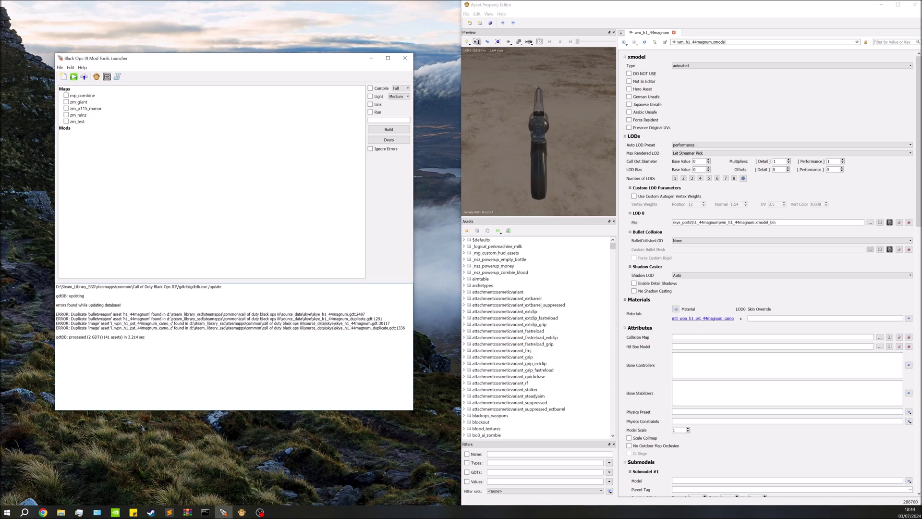
{"action": "left_click_drag", "start_coordinate": [66, 315], "coordinate": [96, 314]}
{"action": "left_click", "coordinate": [102, 328]}
{"action": "left_click", "coordinate": [96, 314]}
{"action": "left_click_drag", "start_coordinate": [101, 314], "coordinate": [99, 318]}
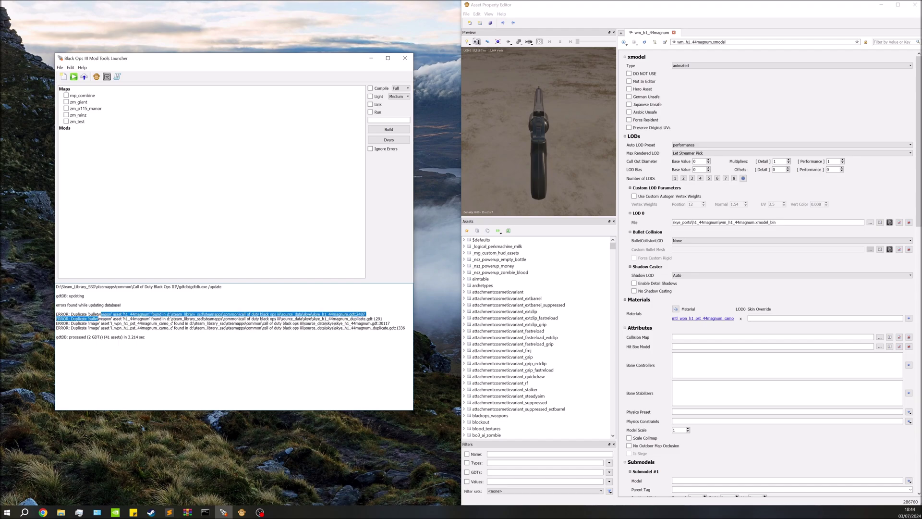
{"action": "left_click", "coordinate": [100, 319]}
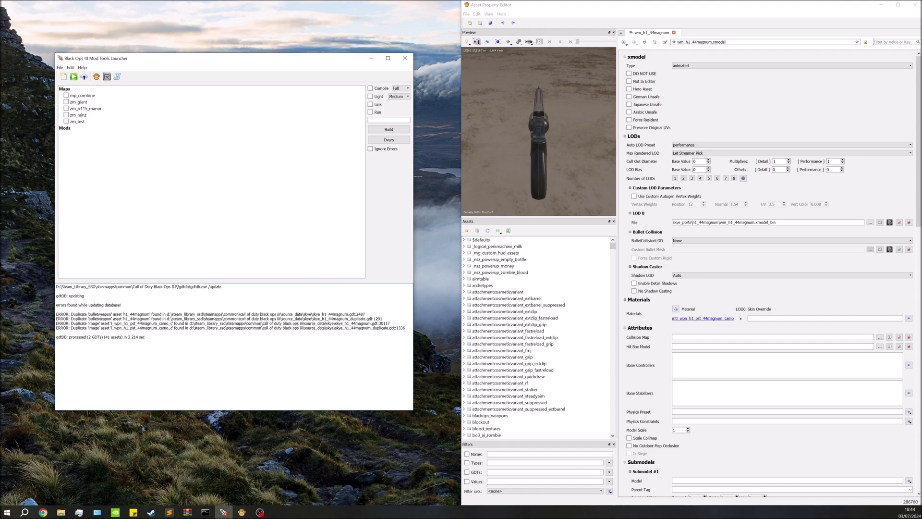
Copy h1_44magnum from the first error line and paste it into APE's Name filter.
{"action": "double_click", "coordinate": [136, 314]}
{"action": "left_click", "coordinate": [137, 315]}
{"action": "double_click", "coordinate": [138, 314]}
{"action": "key", "text": "ctrl+c"}
{"action": "key", "text": "alt+Tab"}
{"action": "left_click", "coordinate": [468, 456]}
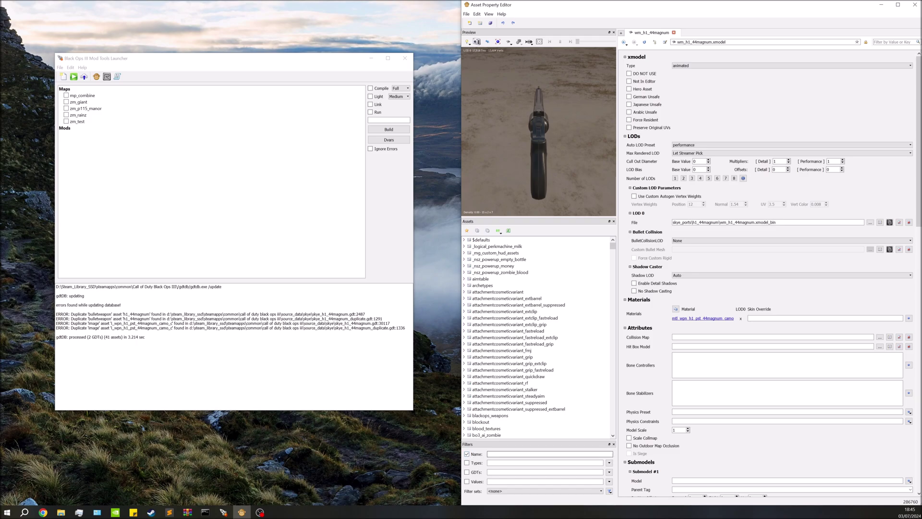
{"action": "key", "text": "ctrl+v"}
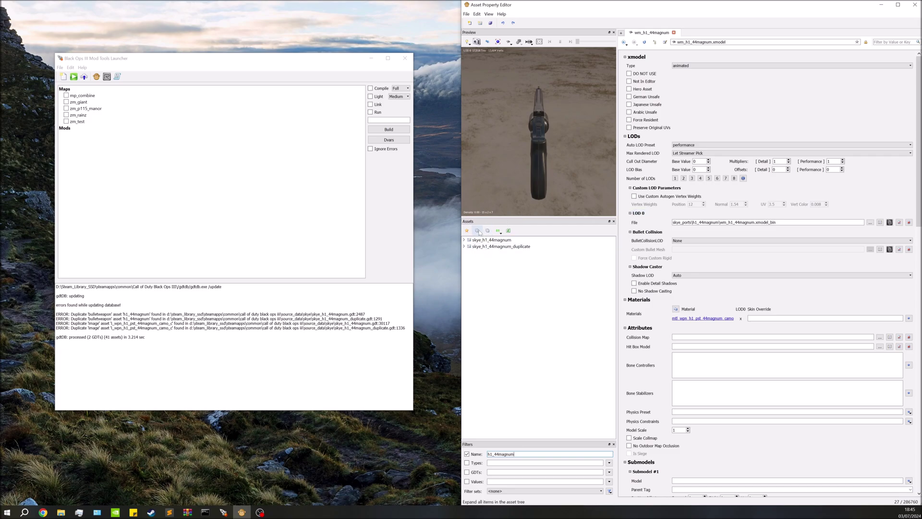
Expand skye_h1_44magnum and skye_h1_44magnum_duplicate in the Assets tree to show their entries.
{"action": "left_click", "coordinate": [464, 239]}
{"action": "left_click", "coordinate": [465, 240]}
{"action": "left_click", "coordinate": [464, 246]}
{"action": "left_click", "coordinate": [464, 239]}
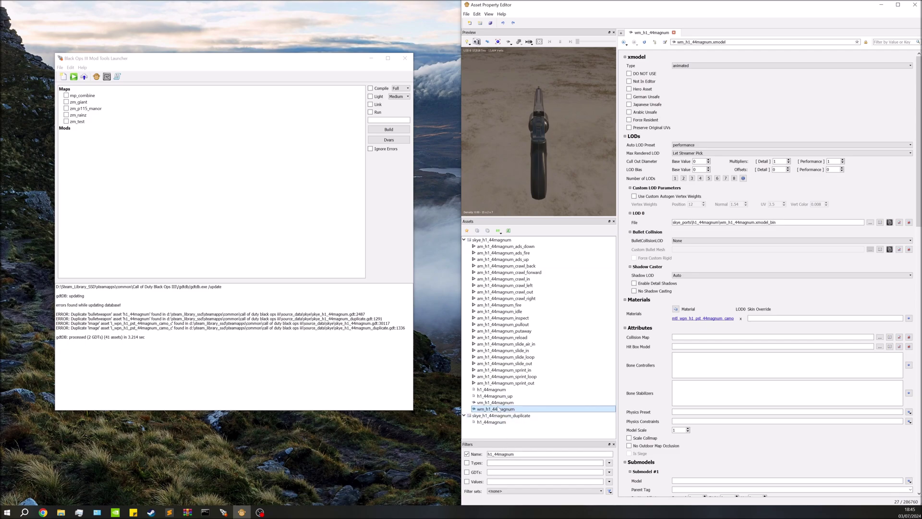
Compare both h1_44magnum weapons, then delete the one under skye_h1_44magnum_duplicate.
{"action": "left_click", "coordinate": [506, 454]}
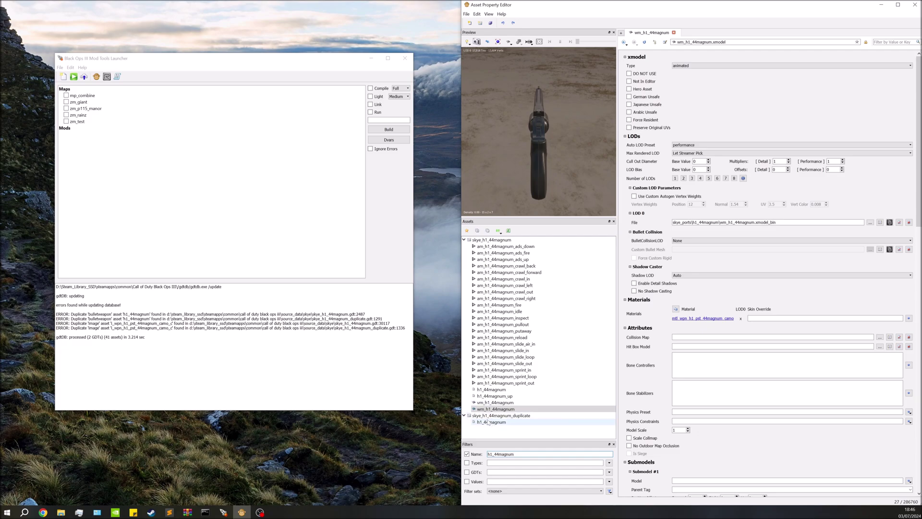
{"action": "left_click", "coordinate": [489, 422]}
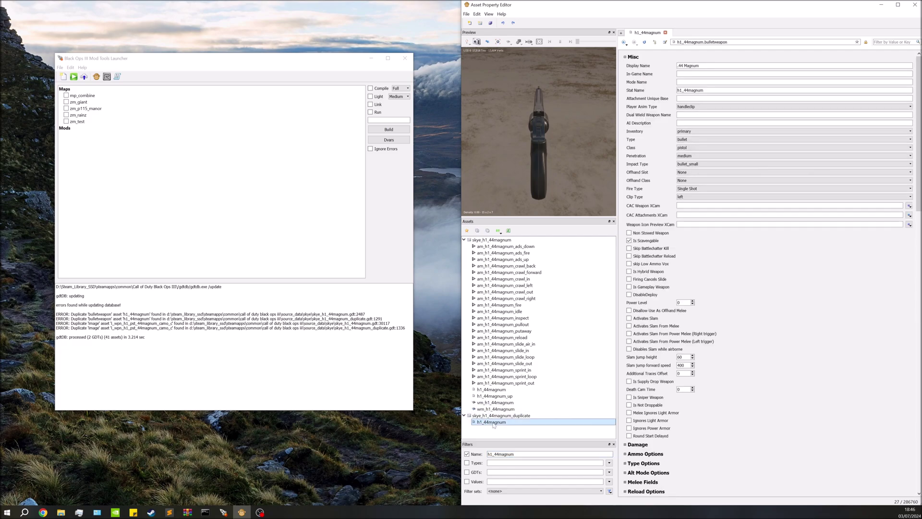
{"action": "left_click", "coordinate": [494, 415]}
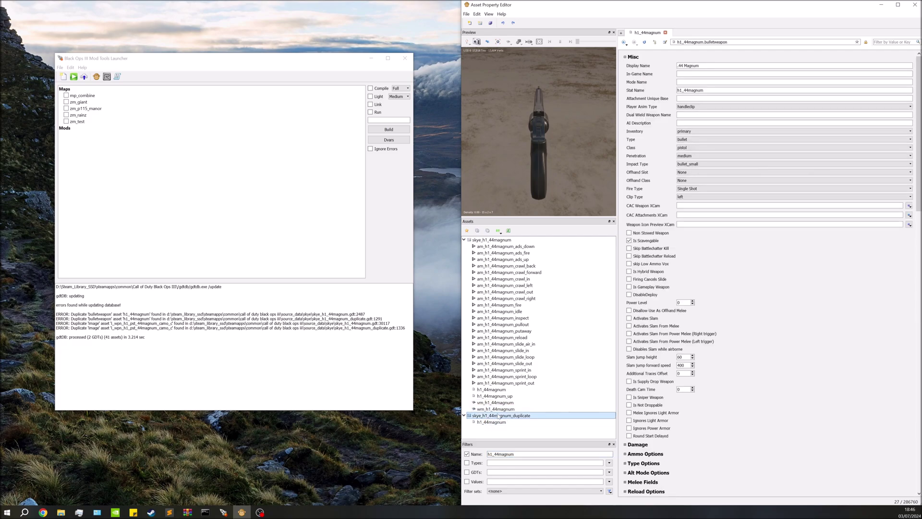
{"action": "left_click", "coordinate": [464, 239]}
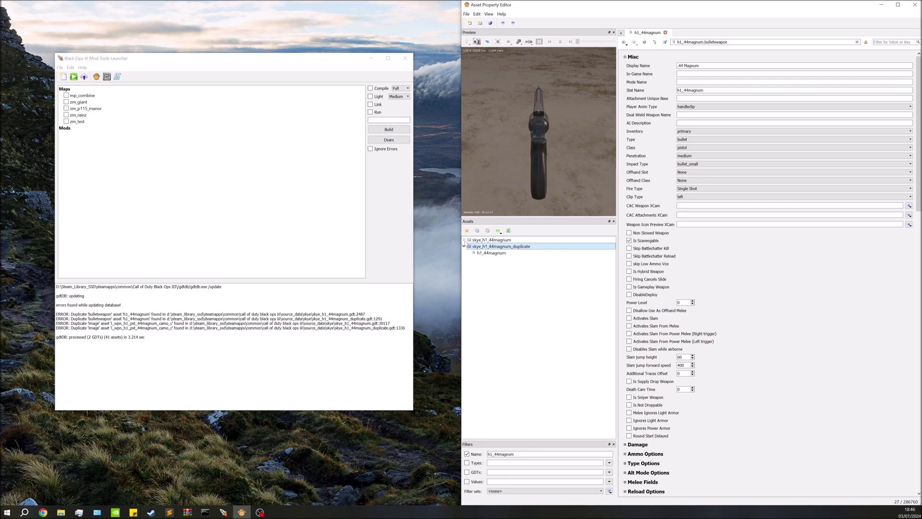
{"action": "left_click", "coordinate": [464, 240]}
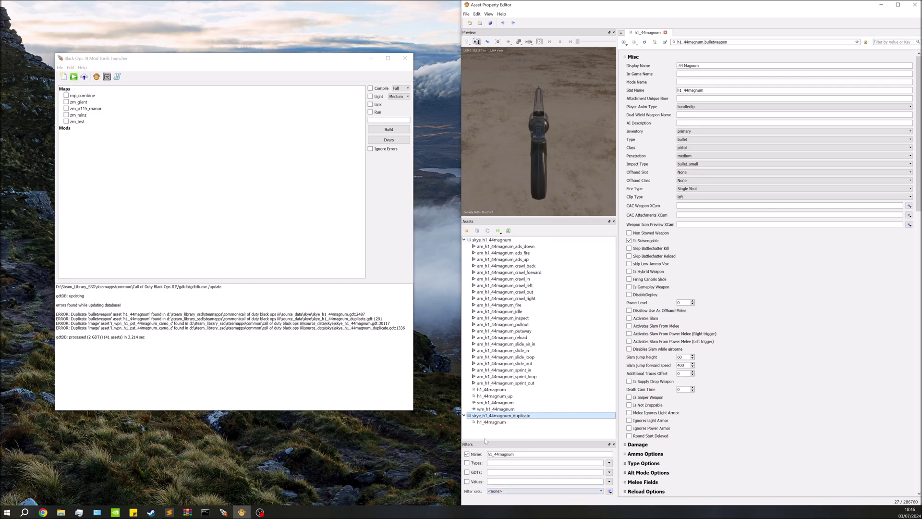
{"action": "left_click", "coordinate": [493, 423]}
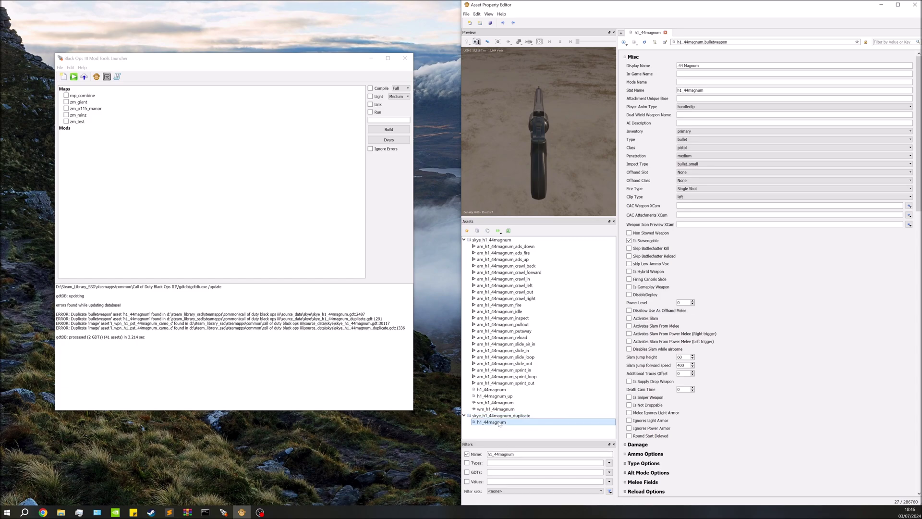
{"action": "left_click", "coordinate": [498, 390]}
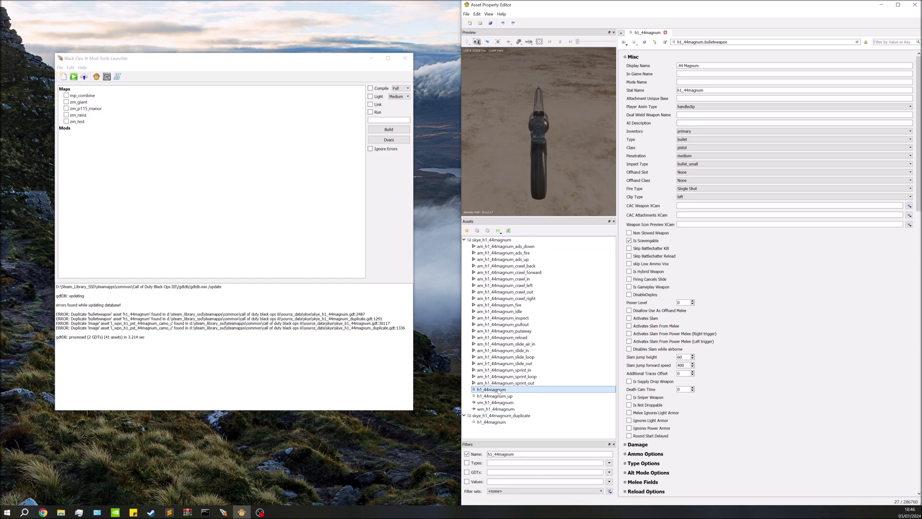
{"action": "left_click", "coordinate": [508, 423]}
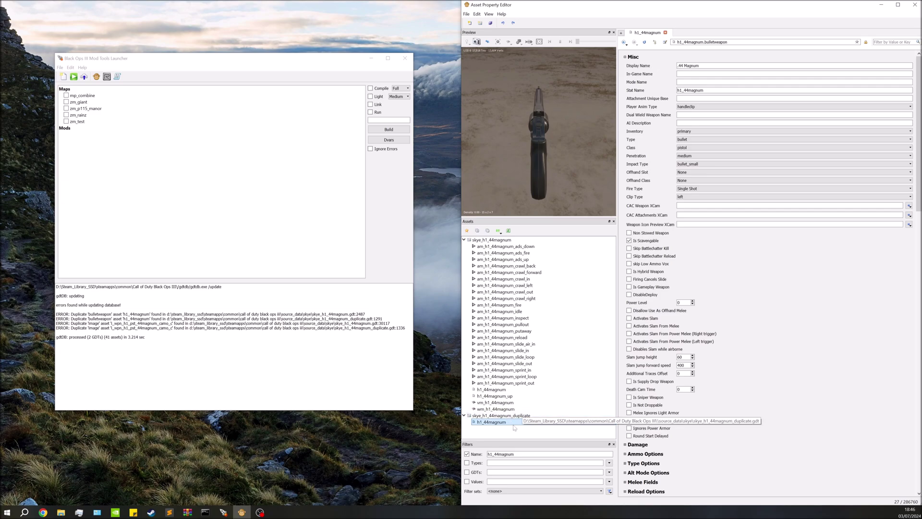
{"action": "right_click", "coordinate": [512, 422]}
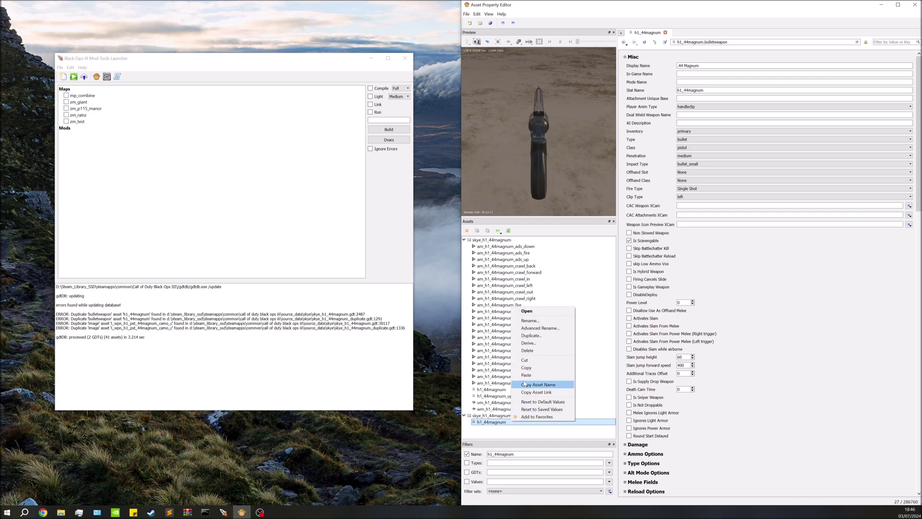
{"action": "left_click", "coordinate": [528, 351]}
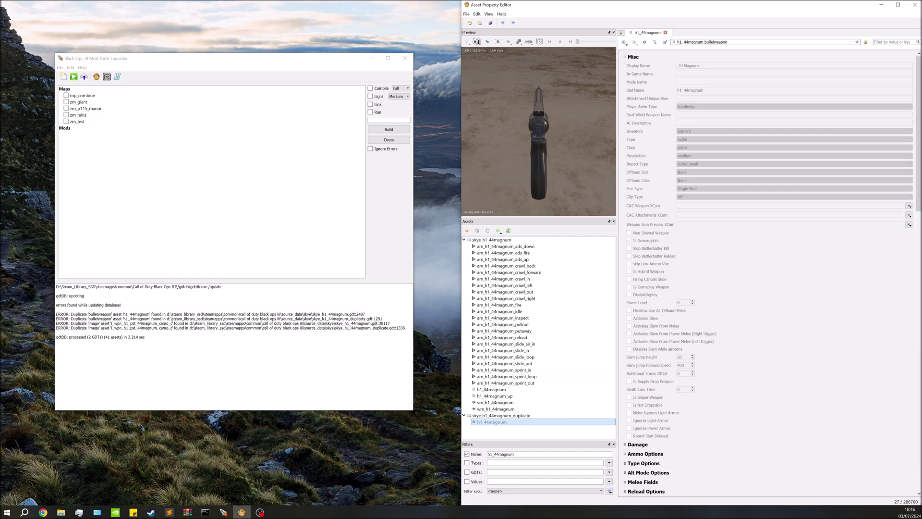
Copy i_wpn_h1_pst_44magnum_camo_c from the launcher error log into APE's Name filter.
{"action": "key", "text": "alt+Tab"}
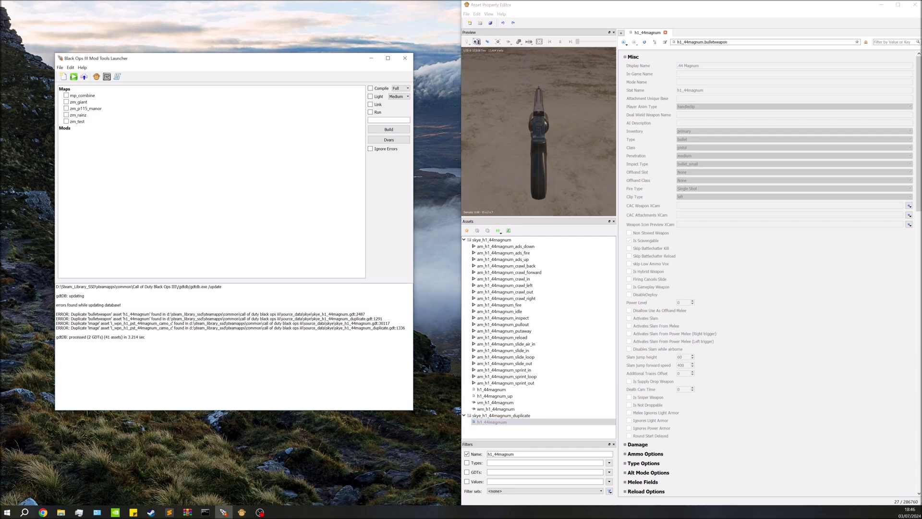
{"action": "double_click", "coordinate": [142, 323]}
{"action": "key", "text": "ctrl+c"}
{"action": "left_click", "coordinate": [153, 323]}
{"action": "double_click", "coordinate": [518, 456]}
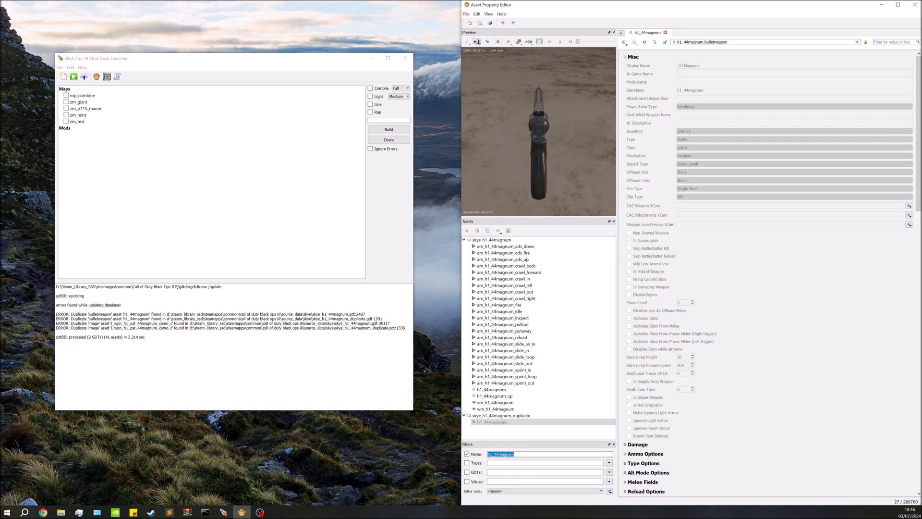
{"action": "key", "text": "ctrl+v"}
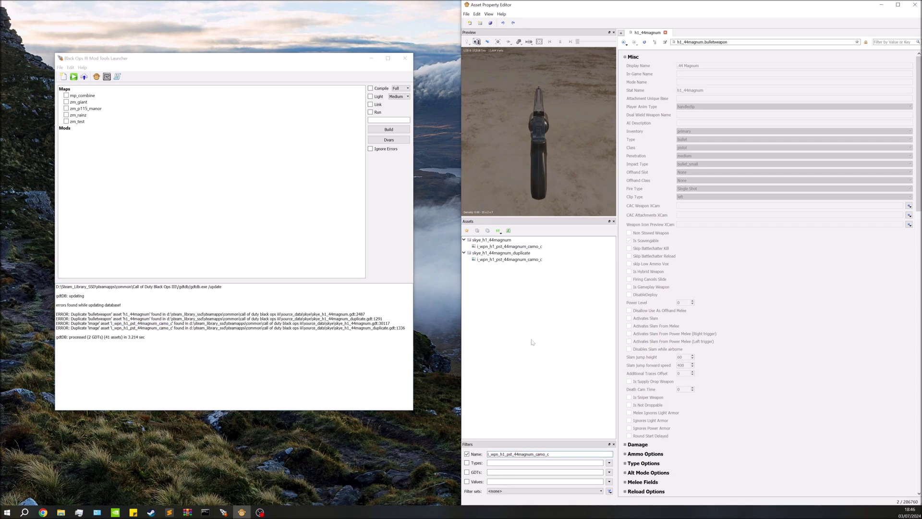
Inspect the original and duplicate camo_c image assets, ending on the duplicate's copy.
{"action": "left_click", "coordinate": [509, 246]}
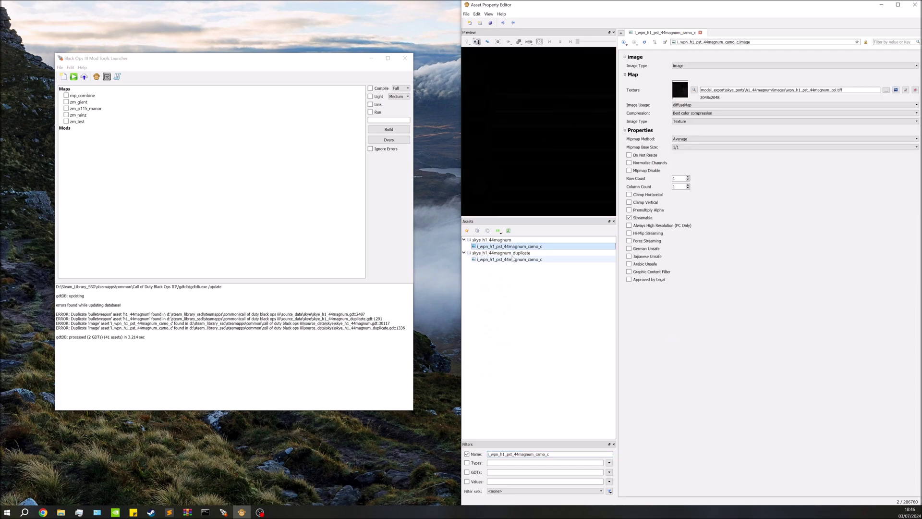
{"action": "left_click", "coordinate": [509, 260]}
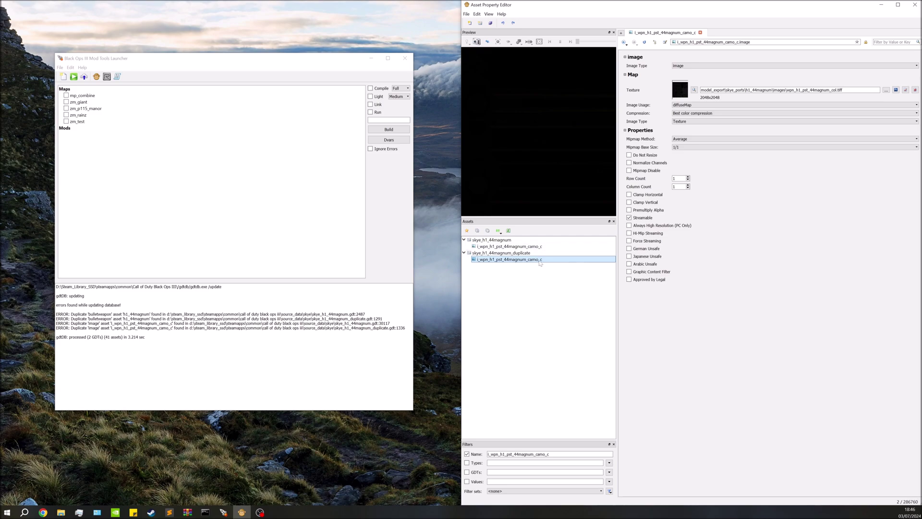
{"action": "double_click", "coordinate": [549, 453]}
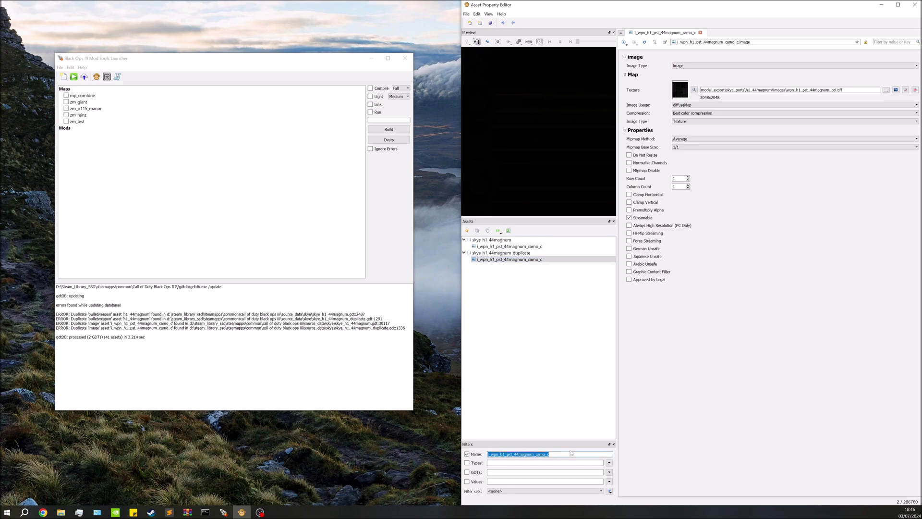
{"action": "left_click", "coordinate": [556, 454]}
{"action": "left_click", "coordinate": [526, 246]}
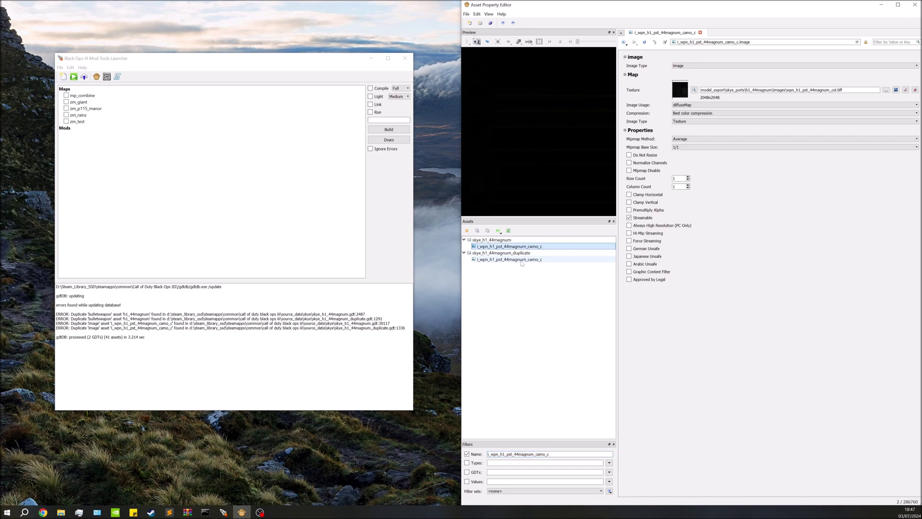
{"action": "left_click", "coordinate": [522, 260]}
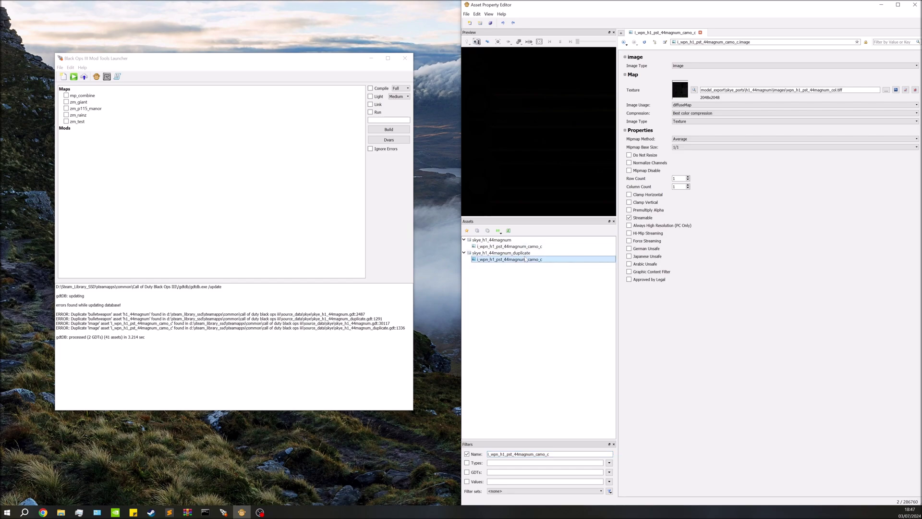
{"action": "key", "text": "Up"}
{"action": "key", "text": "Up"}
{"action": "key", "text": "Down"}
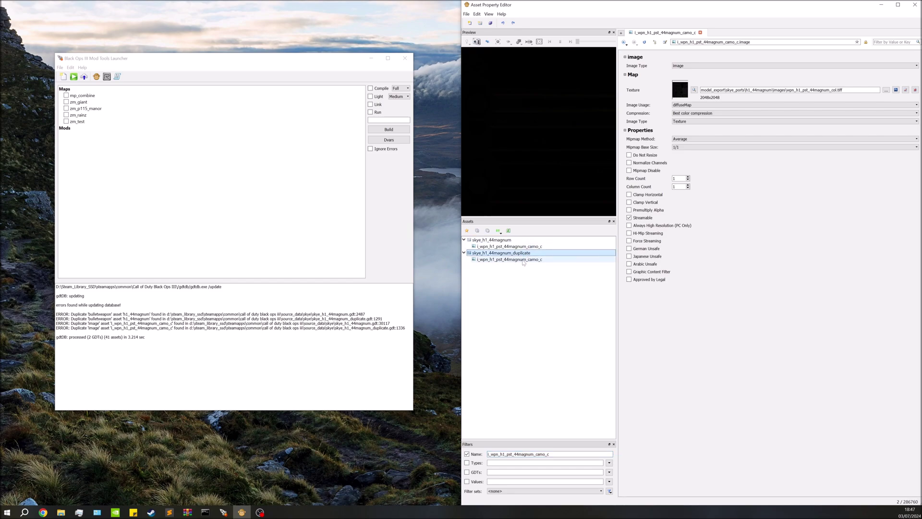
{"action": "key", "text": "Down"}
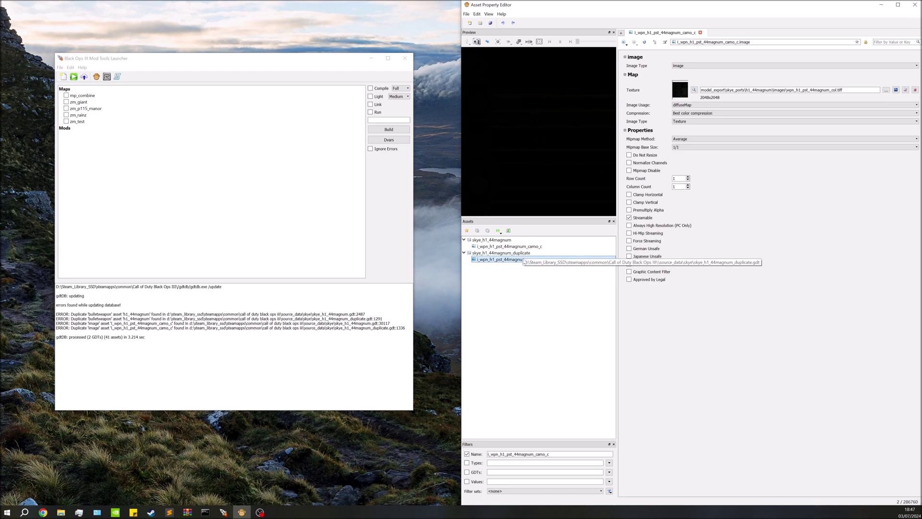
Delete the duplicate's i_wpn_h1_pst_44magnum_camo_c image, save all changes, and close its tab.
{"action": "right_click", "coordinate": [523, 262]}
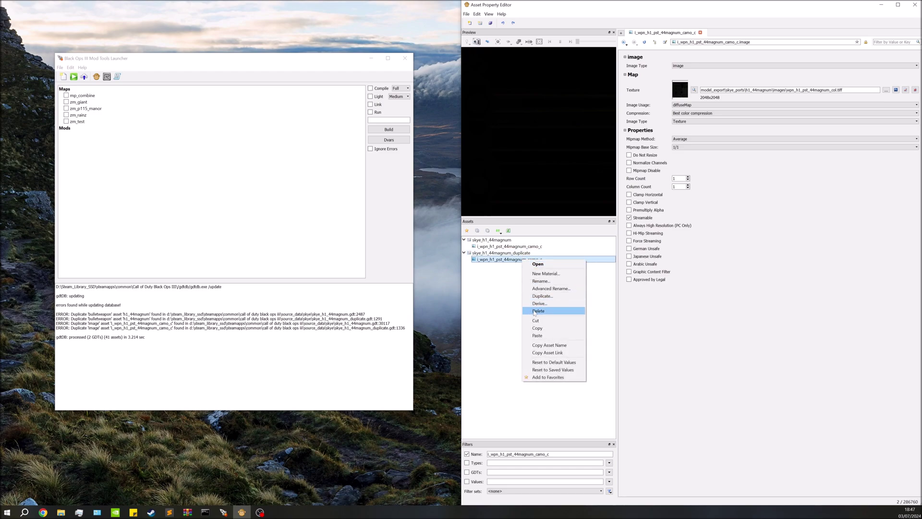
{"action": "left_click", "coordinate": [535, 312]}
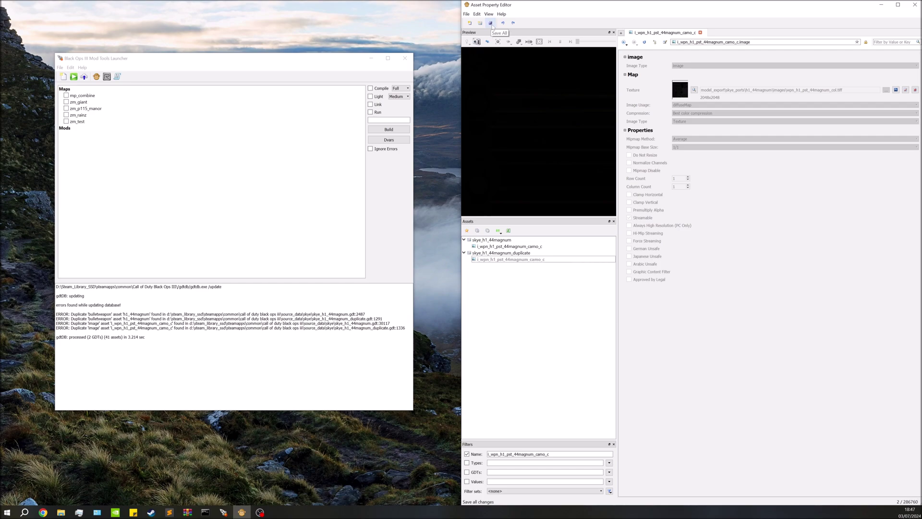
{"action": "left_click", "coordinate": [491, 23]}
{"action": "left_click", "coordinate": [700, 32]}
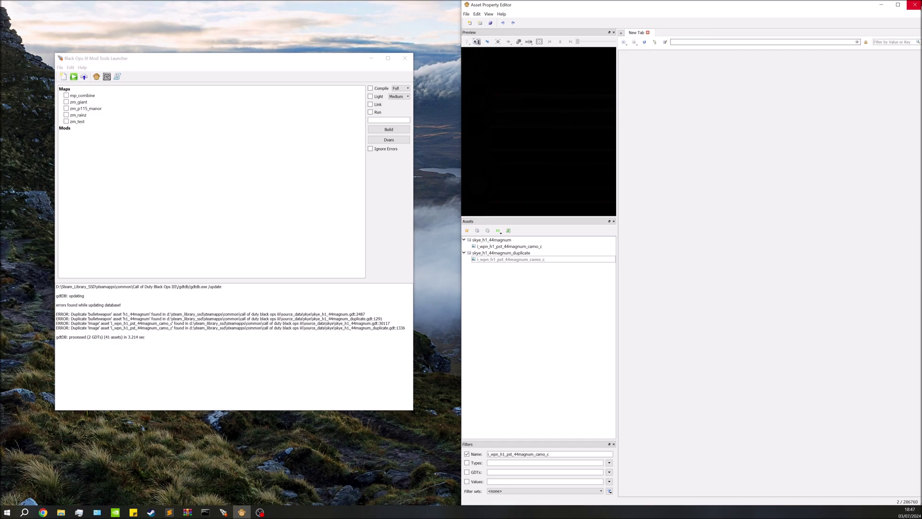
Close APE, minimize WinRAR, and close the Mod Tools Launcher so it can restart.
{"action": "left_click", "coordinate": [914, 6]}
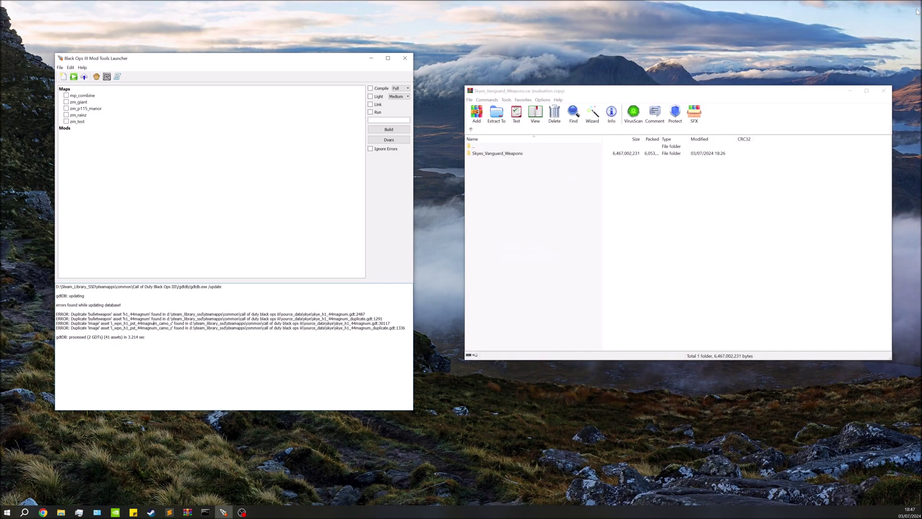
{"action": "left_click", "coordinate": [850, 92]}
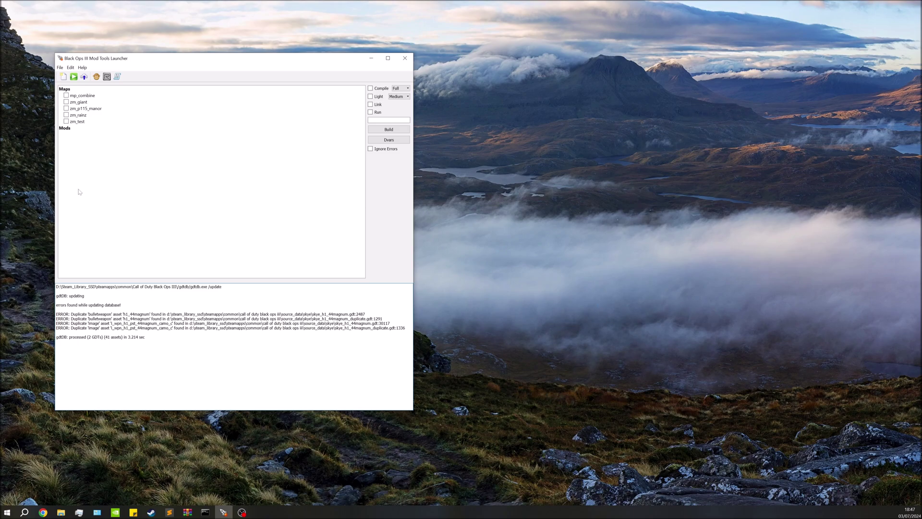
{"action": "left_click_drag", "start_coordinate": [331, 60], "coordinate": [441, 62]}
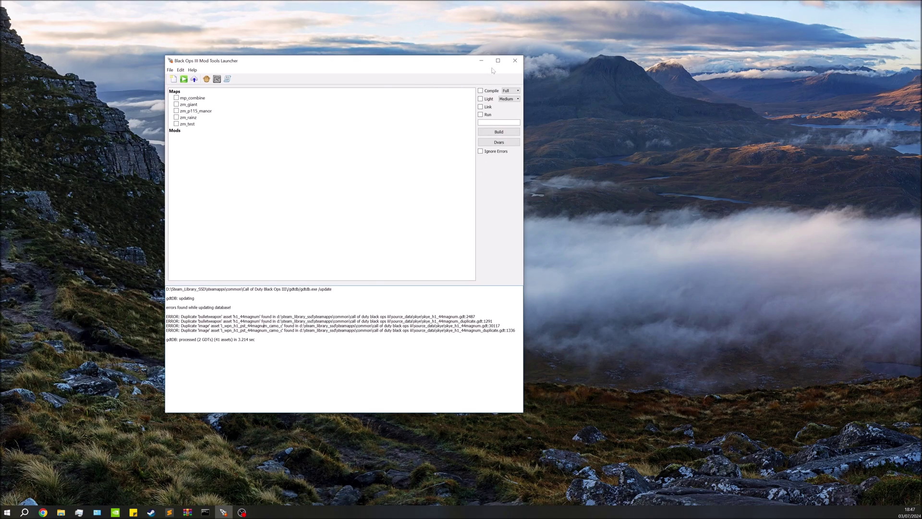
{"action": "left_click", "coordinate": [514, 61]}
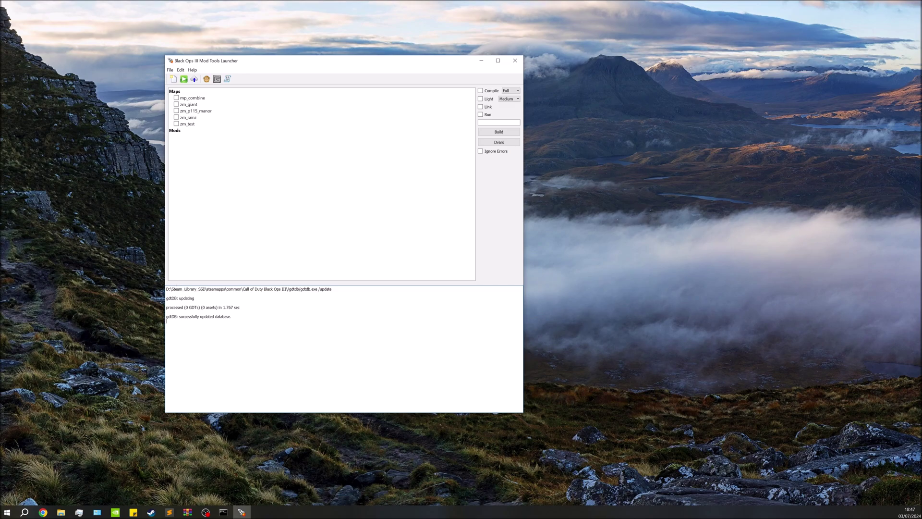
{"action": "left_click_drag", "start_coordinate": [172, 306], "coordinate": [214, 316]}
{"action": "left_click", "coordinate": [213, 316]}
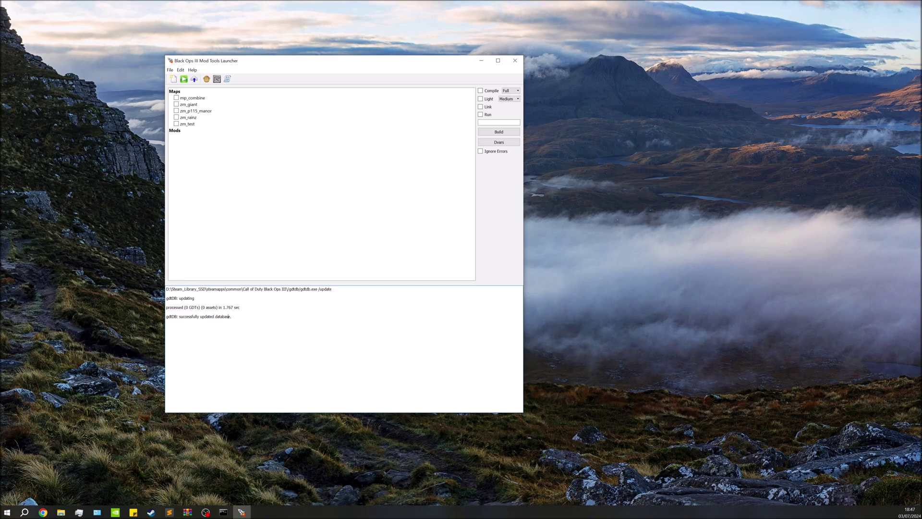